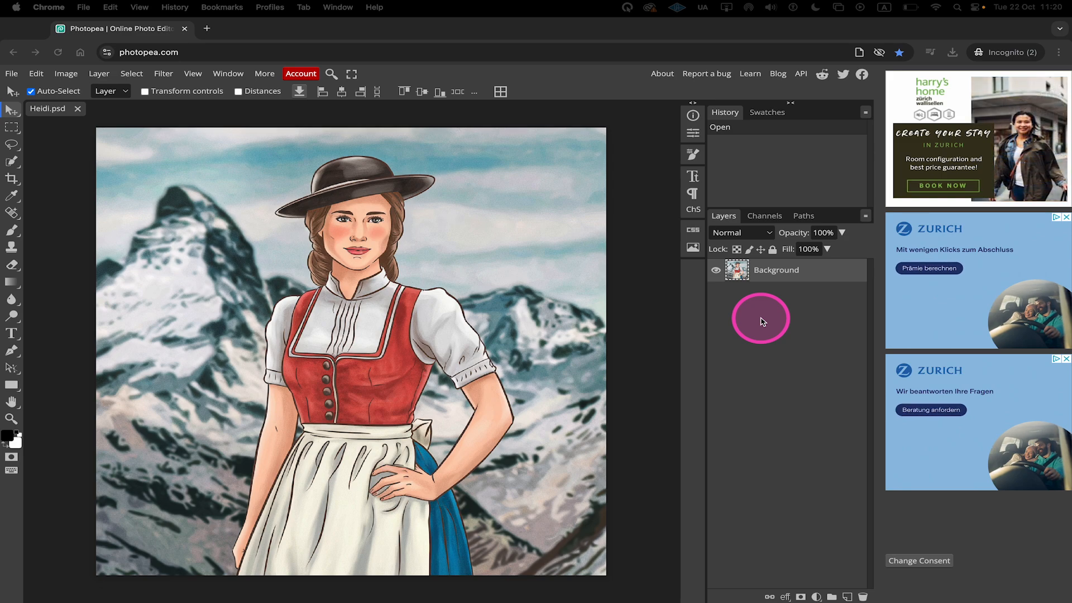
Remove the mountain background via Select > Remove BG, leaving the figure on transparency.
{"action": "left_click", "coordinate": [132, 74]}
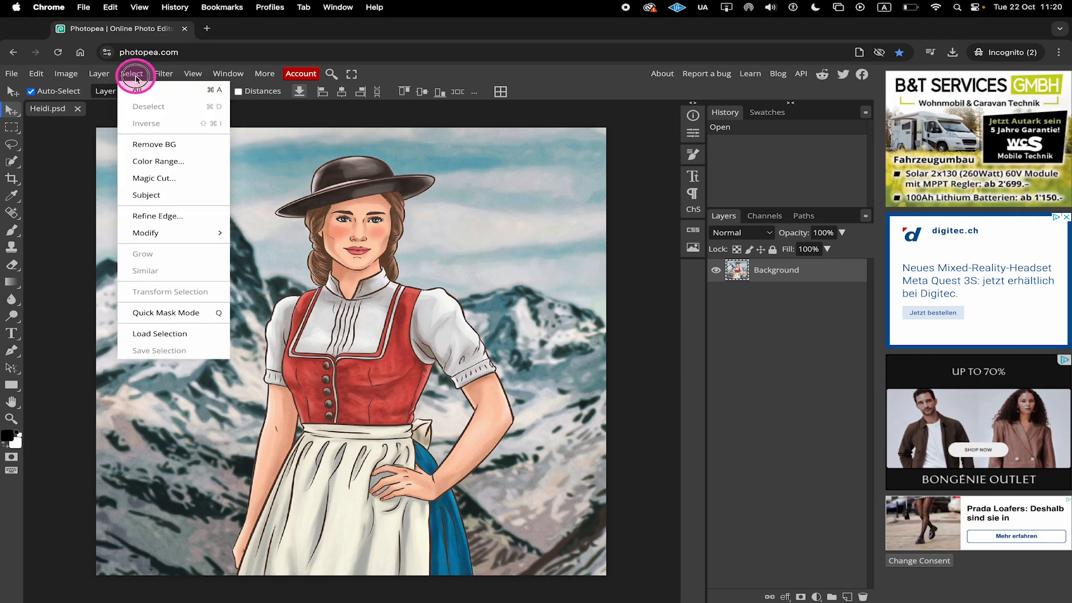
{"action": "left_click", "coordinate": [165, 148]}
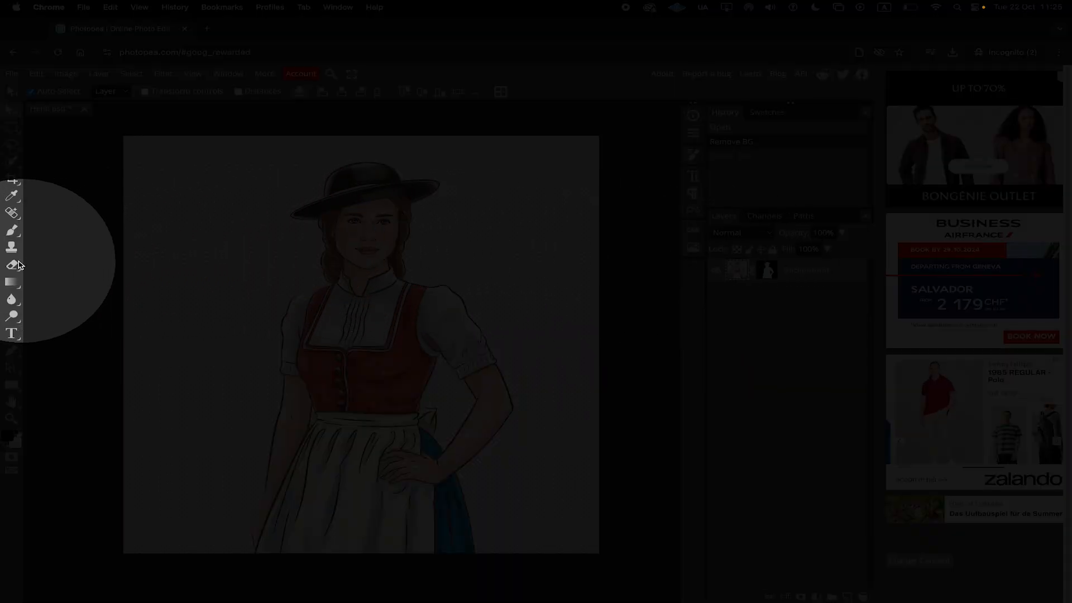
Erase the stray grey fragment beside the apron bow with the Eraser.
{"action": "left_click", "coordinate": [13, 265]}
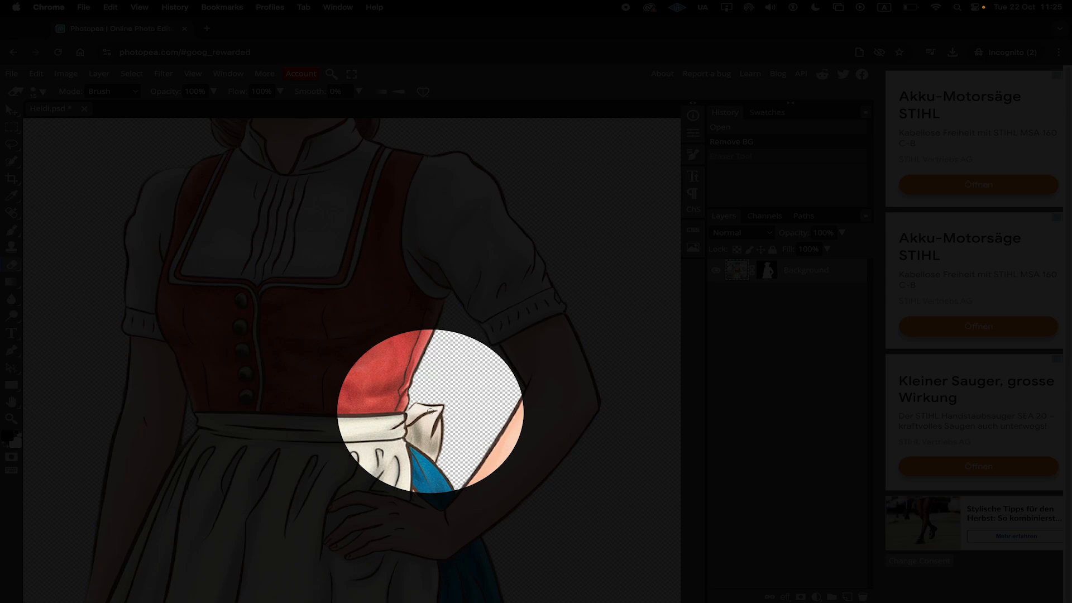
{"action": "left_click", "coordinate": [430, 411]}
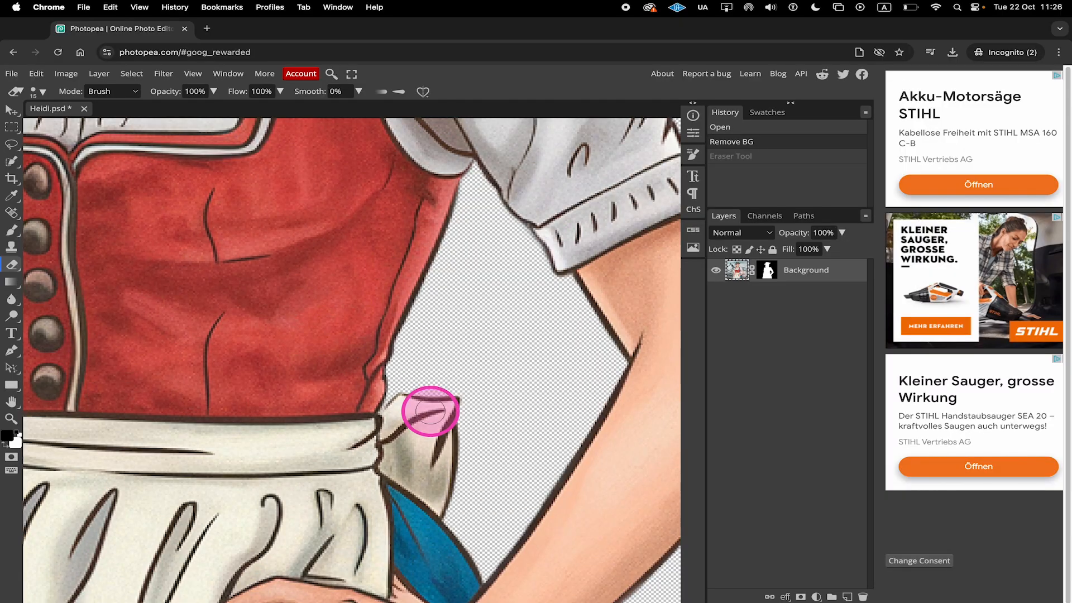
{"action": "mouse_move", "coordinate": [430, 411]}
{"action": "left_mouse_down"}
{"action": "mouse_move", "coordinate": [469, 478]}
{"action": "mouse_move", "coordinate": [466, 504]}
{"action": "mouse_move", "coordinate": [424, 444]}
{"action": "mouse_move", "coordinate": [416, 395]}
{"action": "mouse_move", "coordinate": [421, 463]}
{"action": "mouse_move", "coordinate": [403, 412]}
{"action": "mouse_move", "coordinate": [429, 425]}
{"action": "left_mouse_up"}
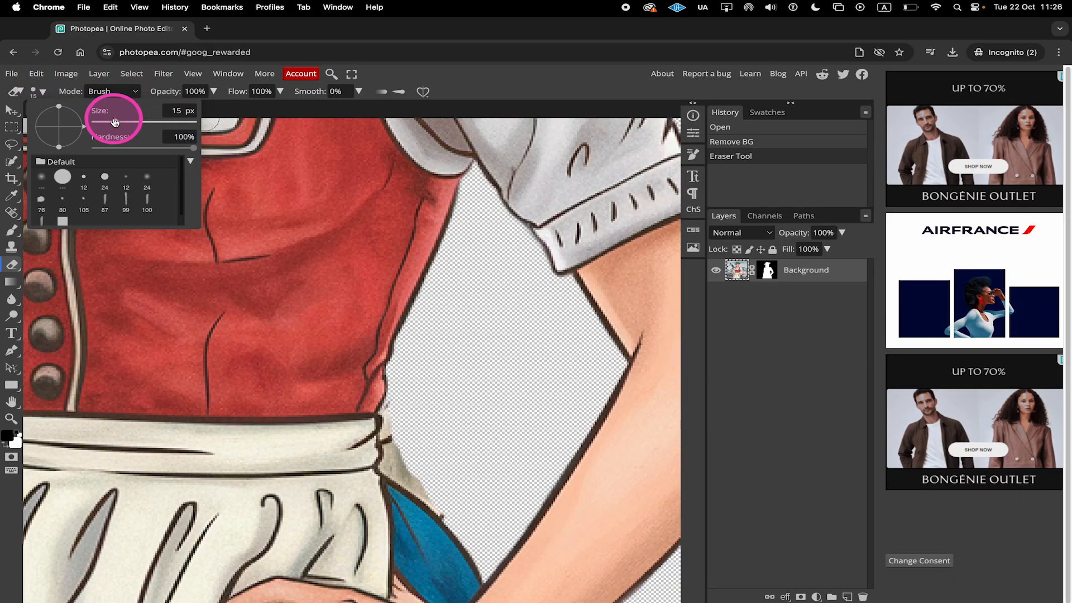
With a smaller eraser, clean the leftover bits along the apron edge and beside the sleeve.
{"action": "left_click_drag", "start_coordinate": [115, 121], "coordinate": [107, 122]}
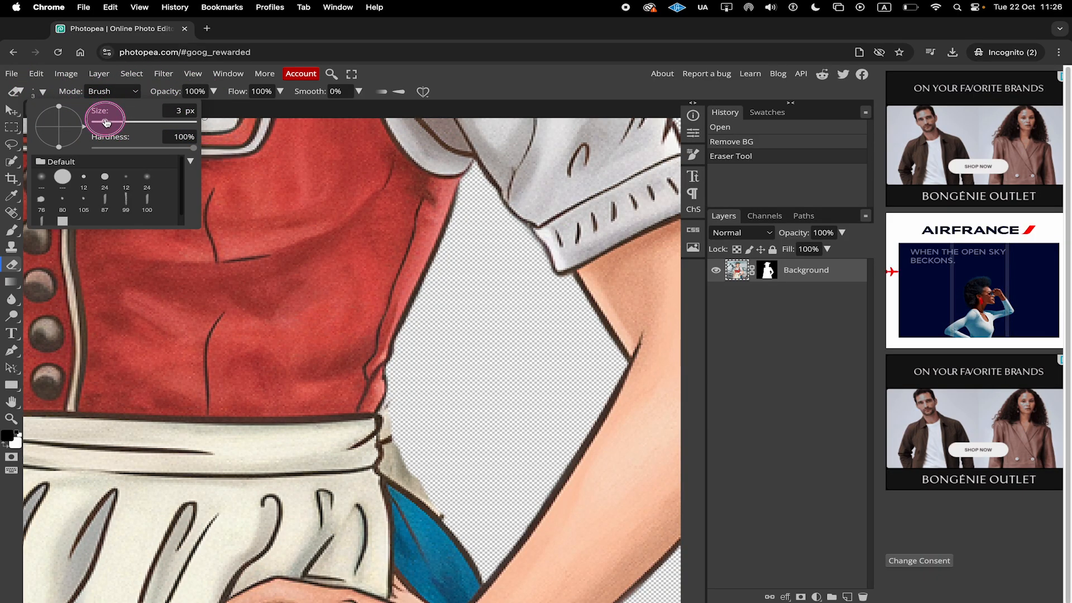
{"action": "left_click", "coordinate": [423, 436]}
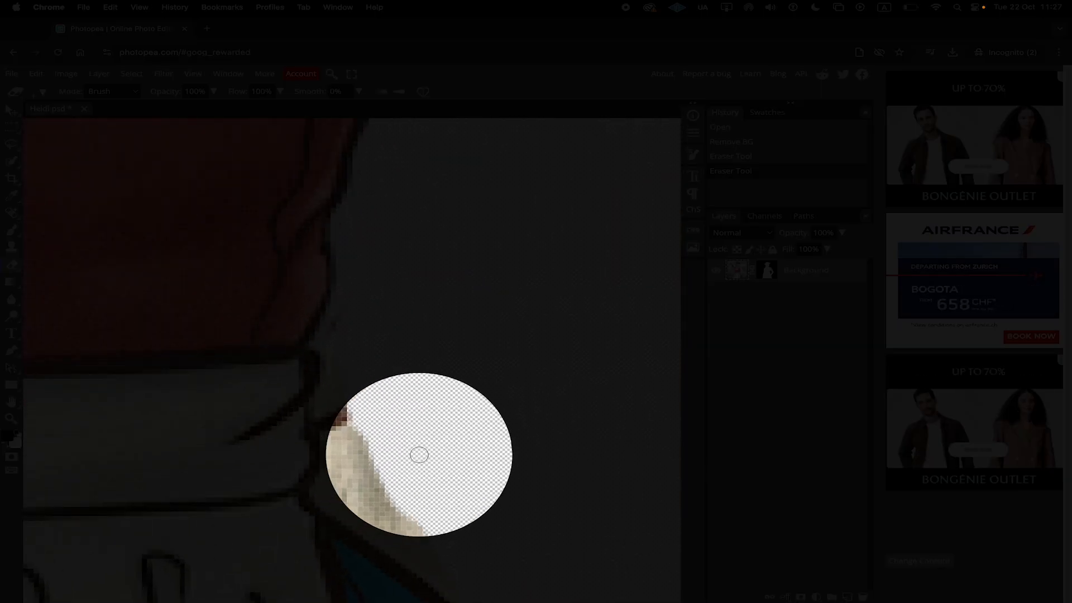
{"action": "mouse_move", "coordinate": [418, 455]}
{"action": "left_mouse_down"}
{"action": "mouse_move", "coordinate": [330, 322]}
{"action": "mouse_move", "coordinate": [441, 570]}
{"action": "mouse_move", "coordinate": [328, 460]}
{"action": "mouse_move", "coordinate": [323, 356]}
{"action": "mouse_move", "coordinate": [364, 510]}
{"action": "mouse_move", "coordinate": [443, 582]}
{"action": "mouse_move", "coordinate": [343, 476]}
{"action": "mouse_move", "coordinate": [359, 527]}
{"action": "mouse_move", "coordinate": [428, 570]}
{"action": "left_mouse_up"}
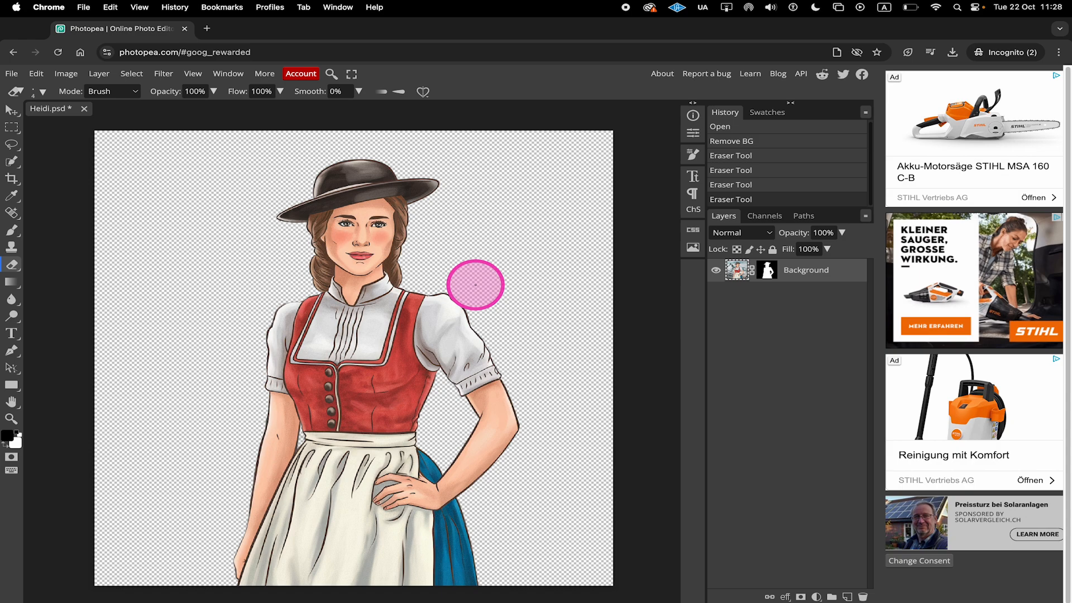
{"action": "left_click_drag", "start_coordinate": [475, 285], "coordinate": [547, 400]}
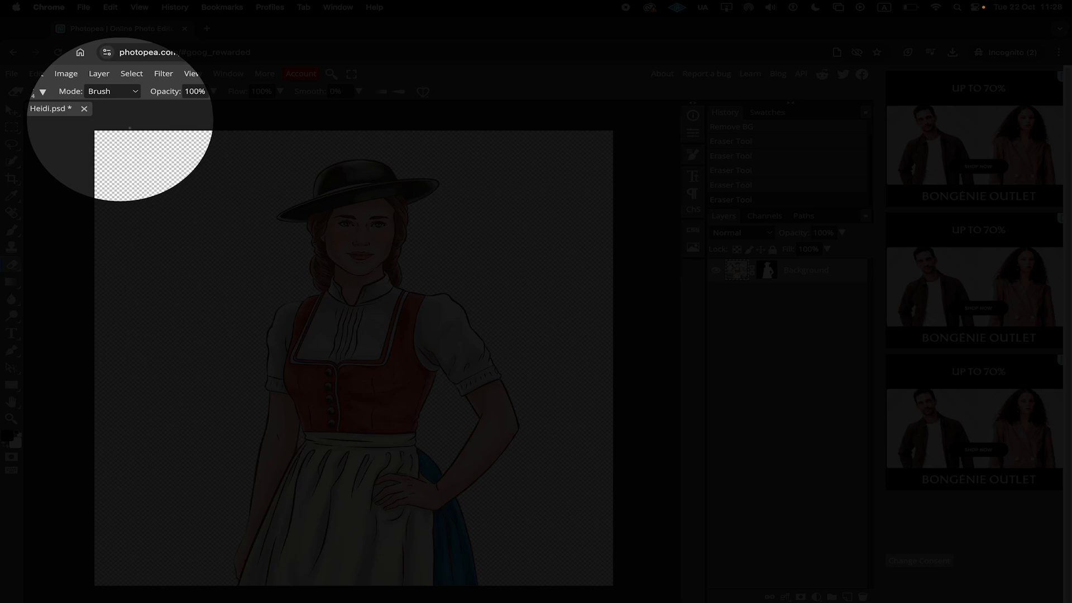
Start a PNG export of the cut-out via File > Export as > PNG.
{"action": "left_click", "coordinate": [12, 73]}
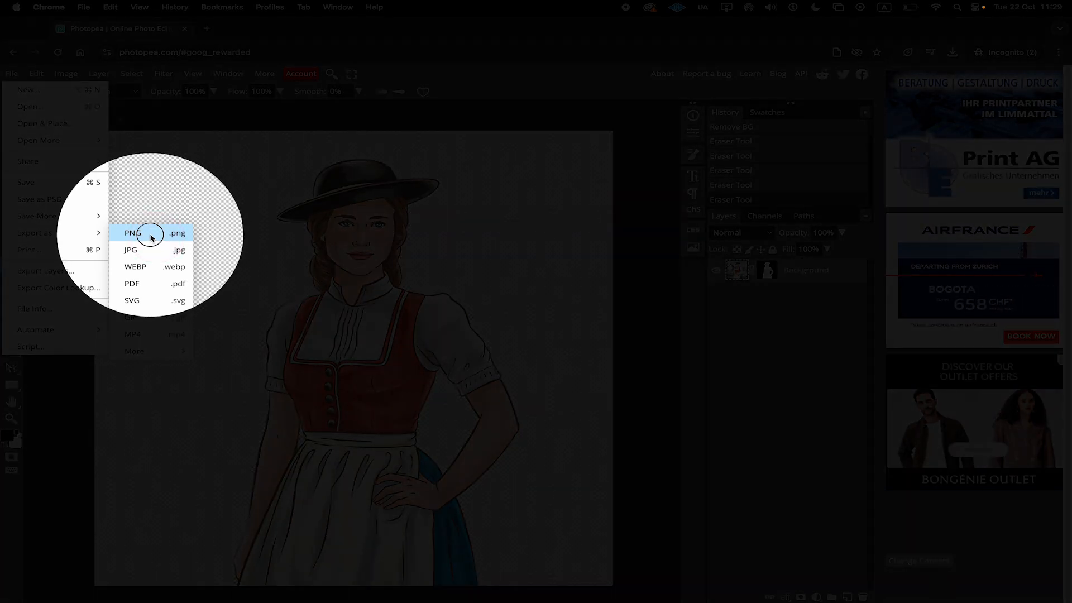
{"action": "left_click", "coordinate": [157, 240]}
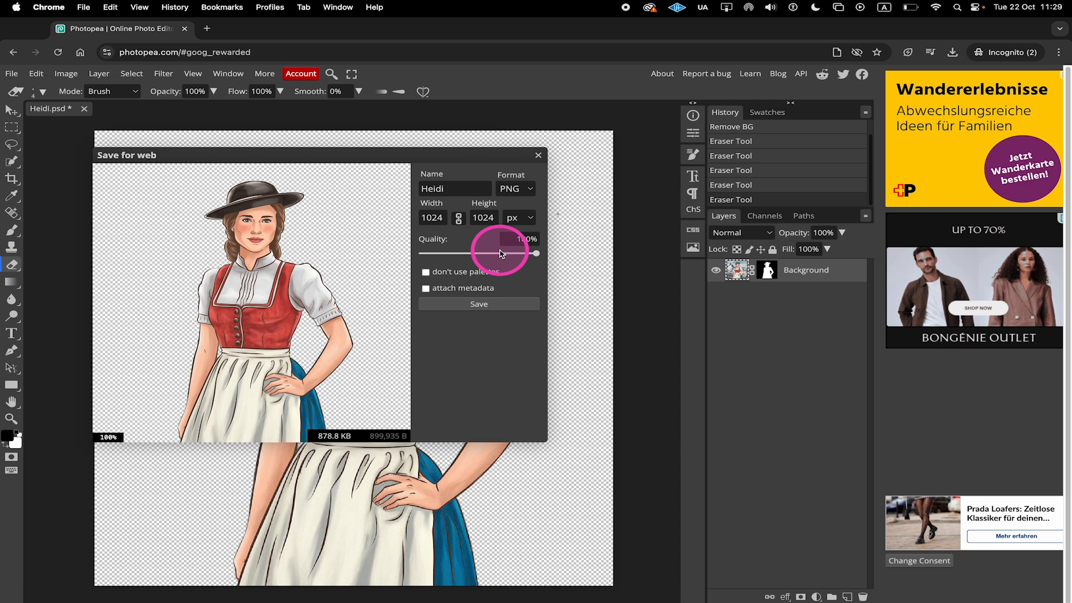
Confirm the PNG settings and rename the file HeidiTransparent for saving to Downloads.
{"action": "left_click", "coordinate": [496, 305]}
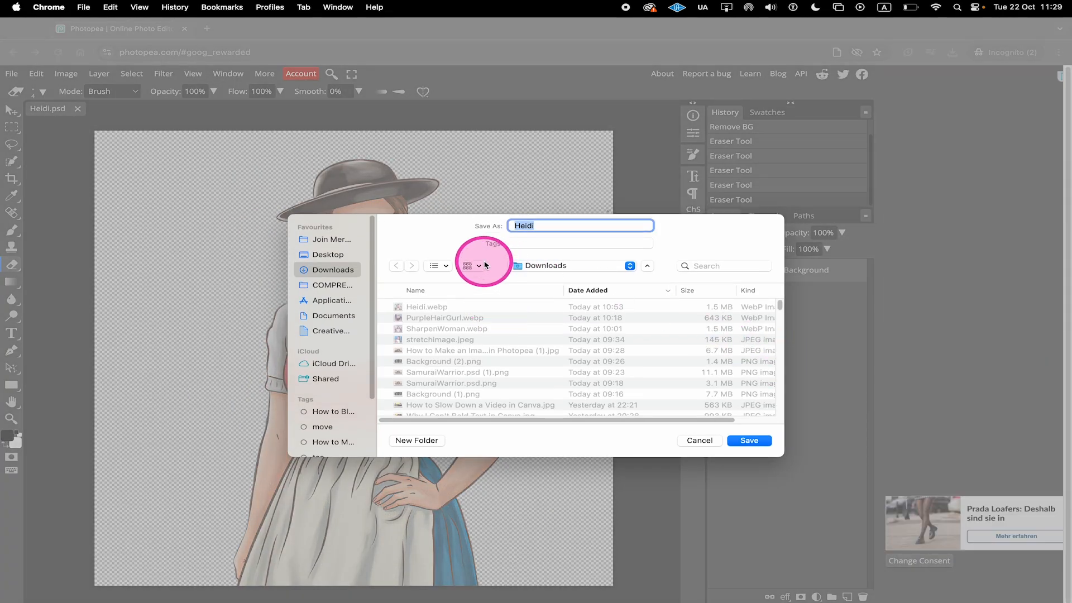
{"action": "left_click", "coordinate": [558, 229]}
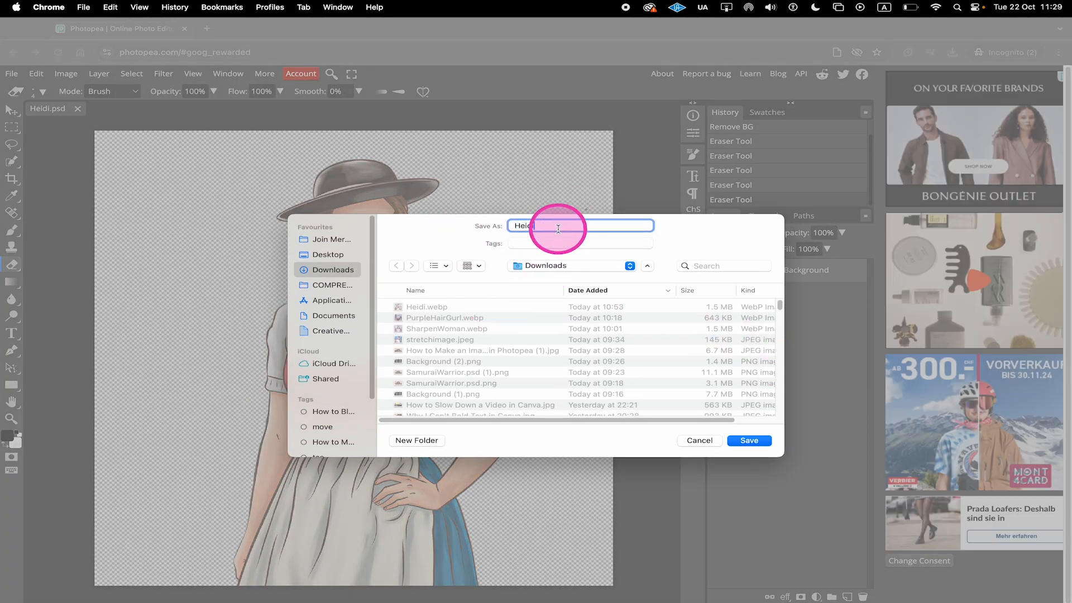
{"action": "type", "text": "Transparen"}
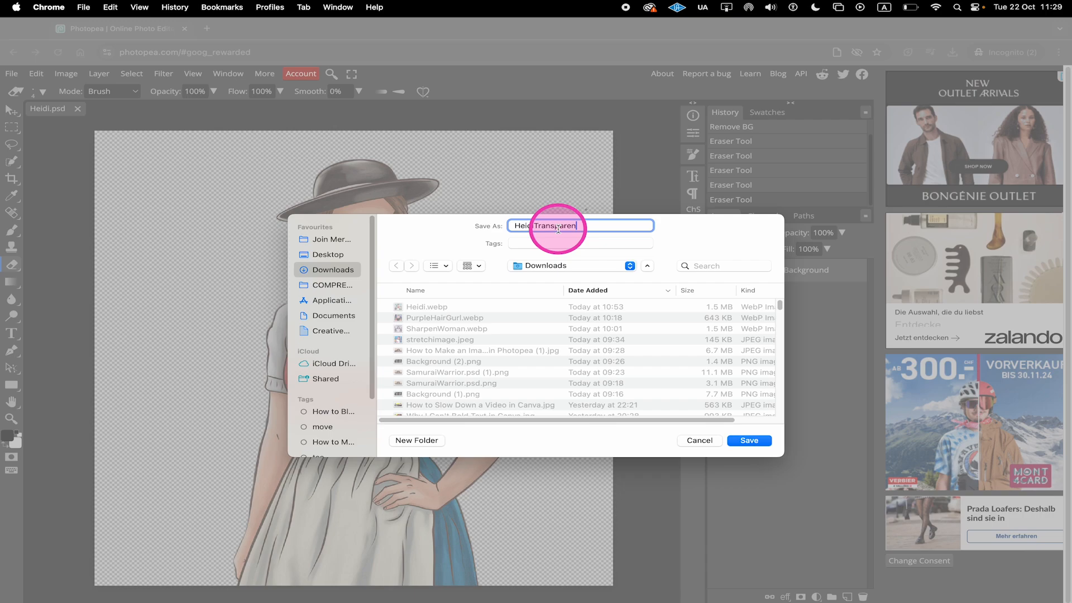
{"action": "type", "text": "t"}
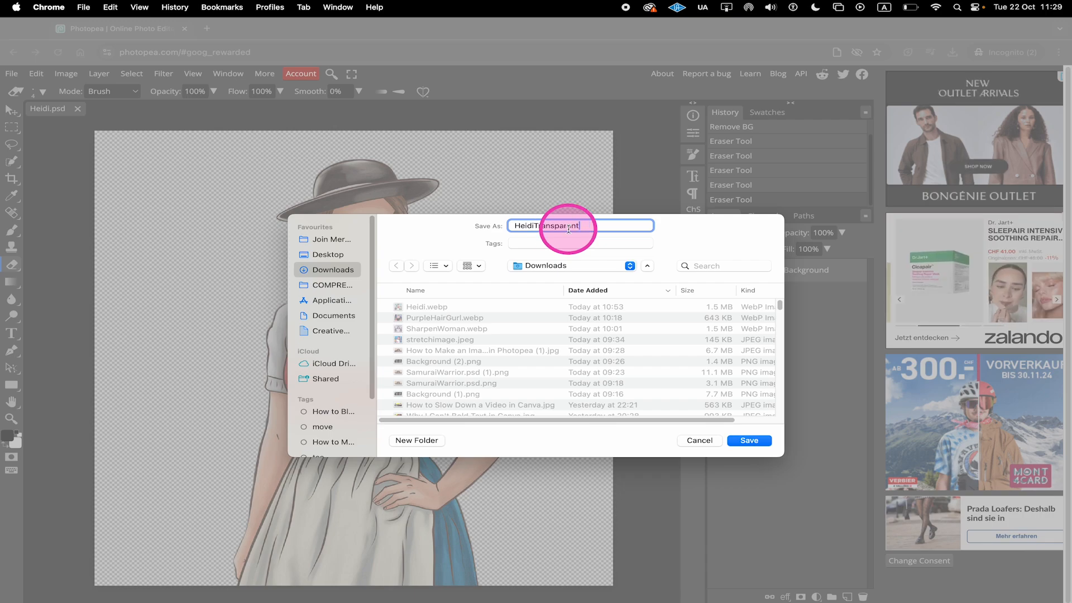
{"action": "left_click", "coordinate": [750, 441]}
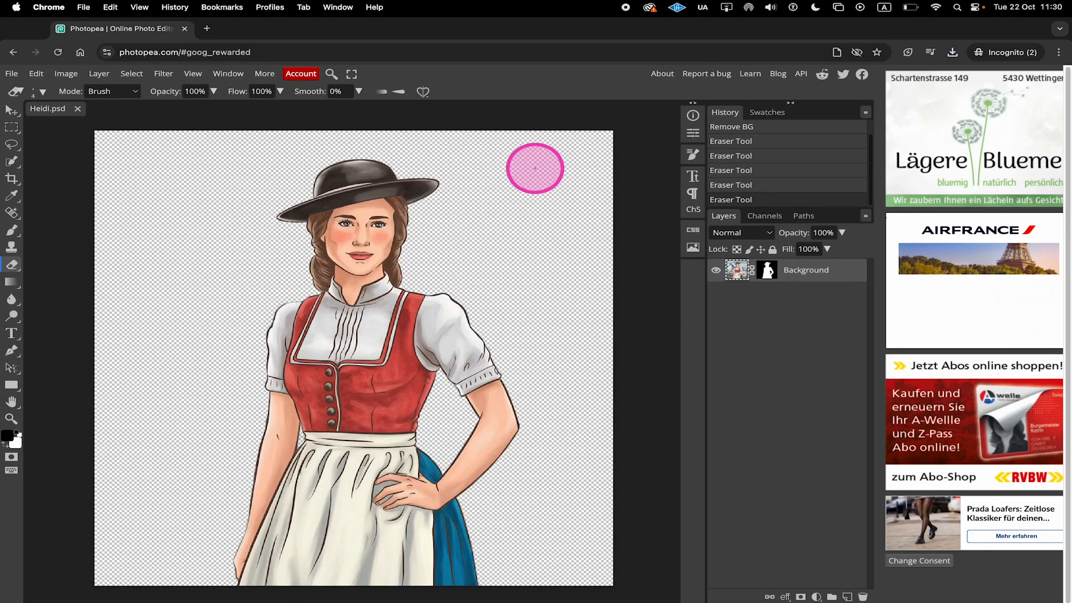